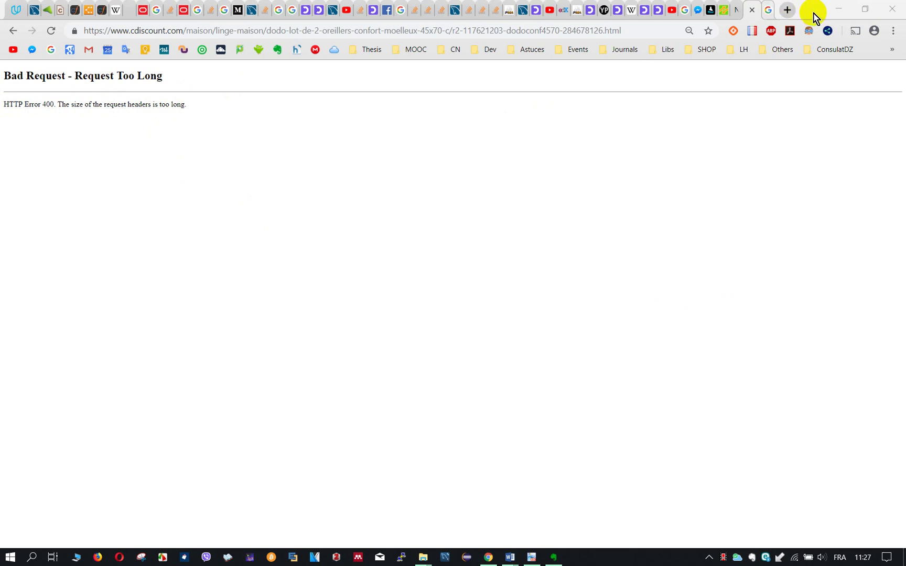
From Chrome Settings' Advanced section, bring up the Clear browsing data dialog under Privacy and security
{"action": "left_click", "coordinate": [769, 6]}
{"action": "left_click", "coordinate": [893, 31]}
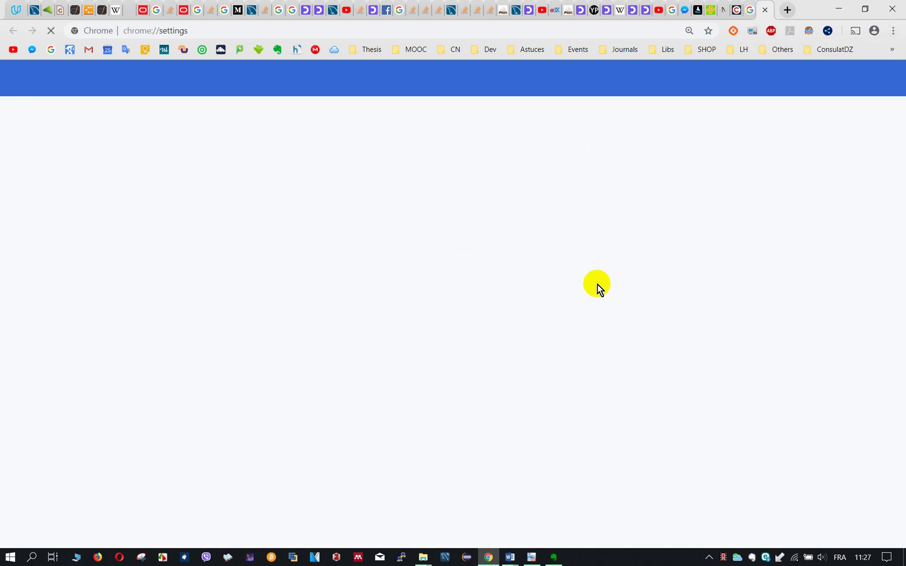
{"action": "scroll", "coordinate": [524, 346], "scroll_direction": "down", "scroll_amount": 3}
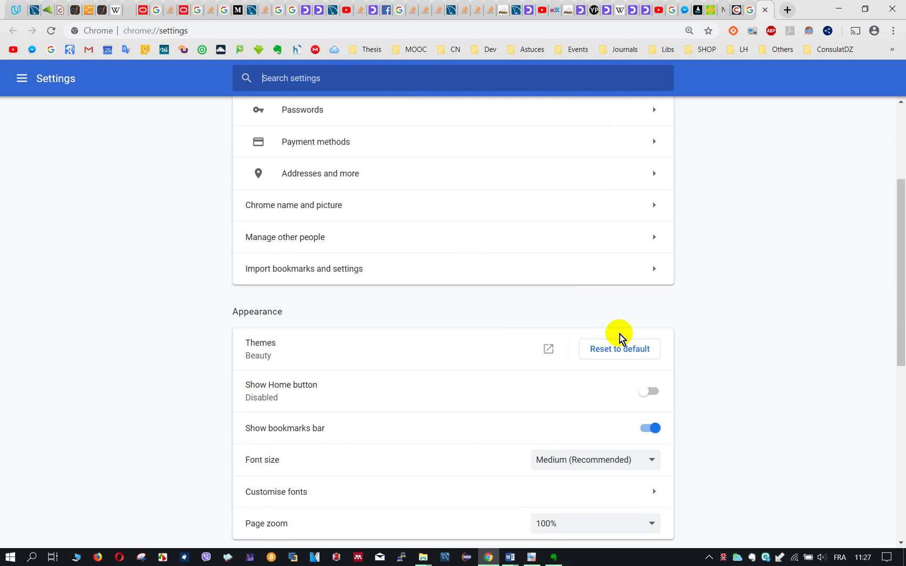
{"action": "scroll", "coordinate": [623, 333], "scroll_direction": "down", "scroll_amount": 1}
{"action": "scroll", "coordinate": [665, 321], "scroll_direction": "down", "scroll_amount": 3}
{"action": "scroll", "coordinate": [665, 322], "scroll_direction": "down", "scroll_amount": 2}
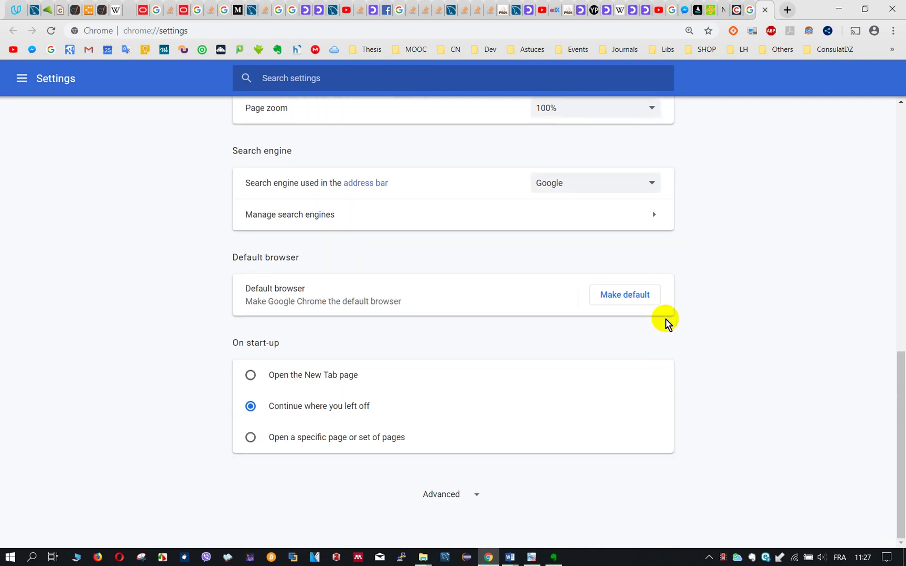
{"action": "left_click", "coordinate": [451, 498]}
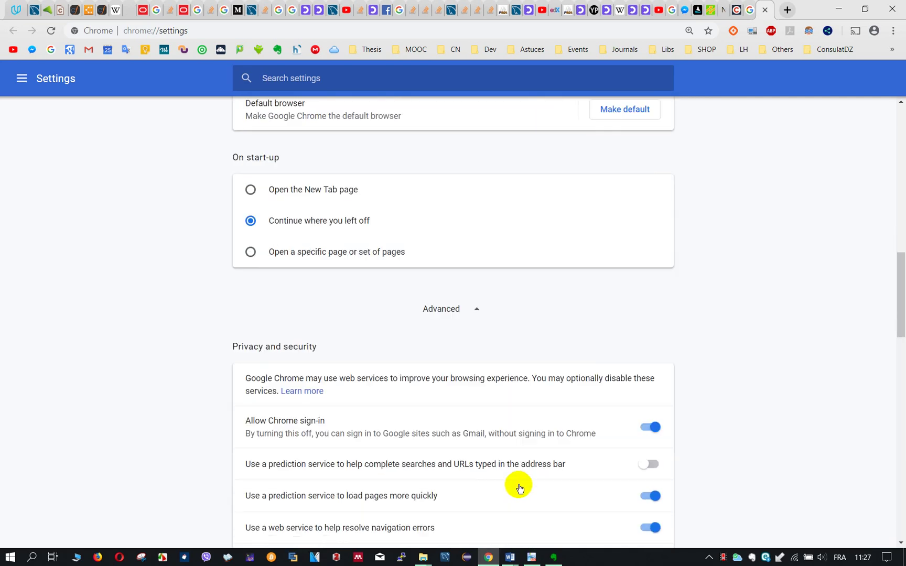
{"action": "scroll", "coordinate": [580, 304], "scroll_direction": "down", "scroll_amount": 3}
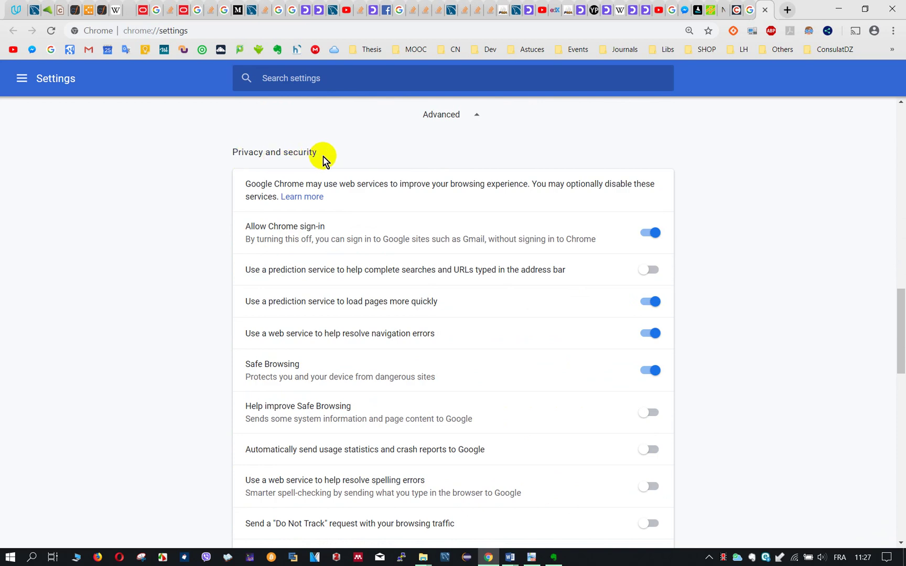
{"action": "scroll", "coordinate": [673, 166], "scroll_direction": "down", "scroll_amount": 2}
{"action": "scroll", "coordinate": [673, 166], "scroll_direction": "down", "scroll_amount": 2}
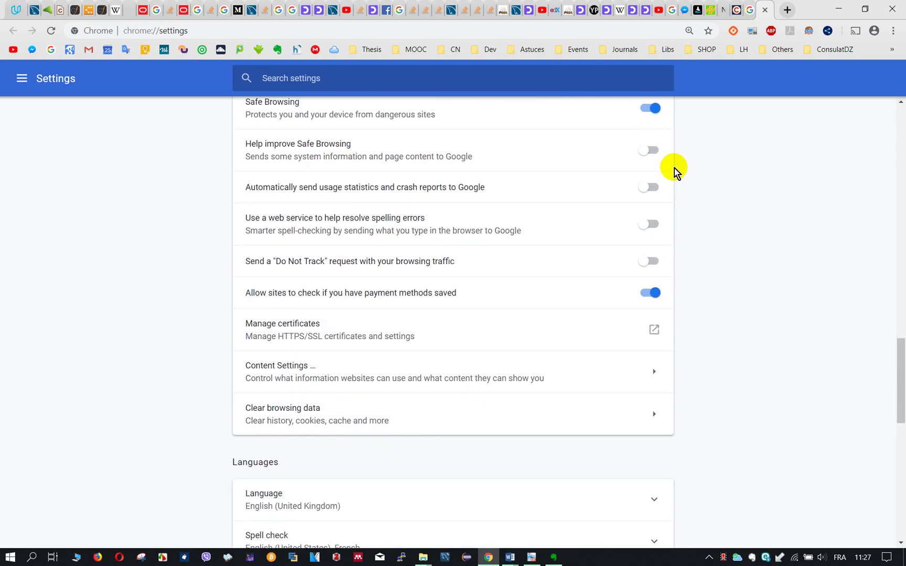
{"action": "scroll", "coordinate": [673, 166], "scroll_direction": "down", "scroll_amount": 2}
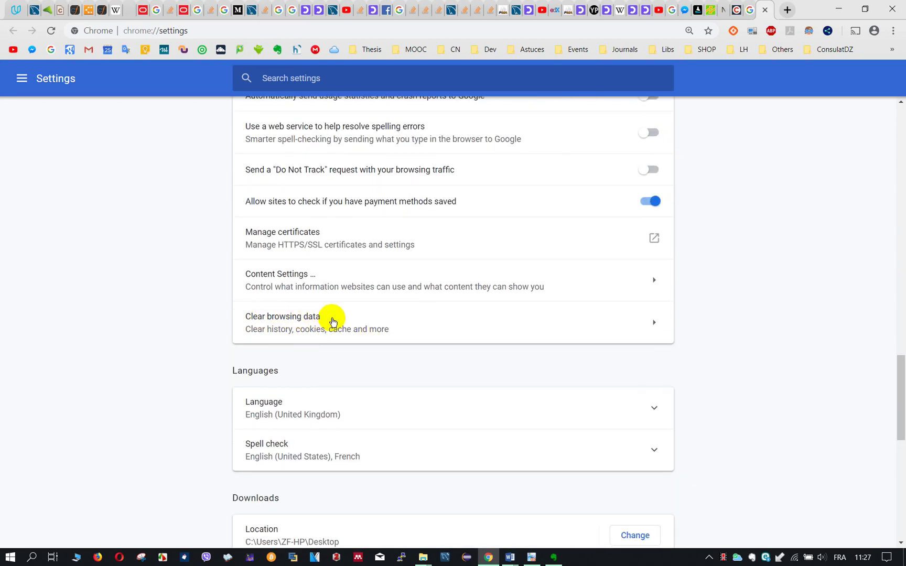
{"action": "left_click", "coordinate": [653, 322]}
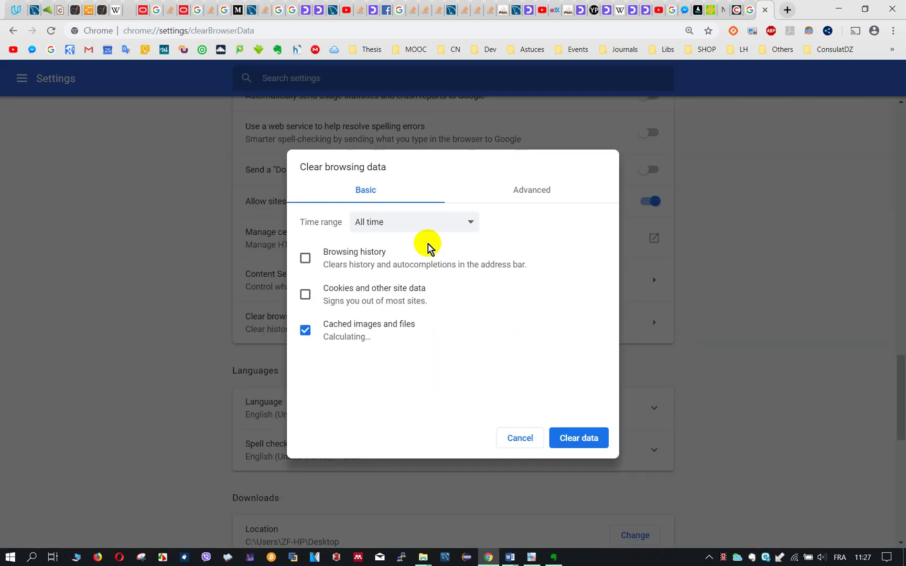
Set the Time range to All time, leaving only Cached images and files checked (546 MB)
{"action": "left_click", "coordinate": [393, 222]}
{"action": "left_click", "coordinate": [378, 282]}
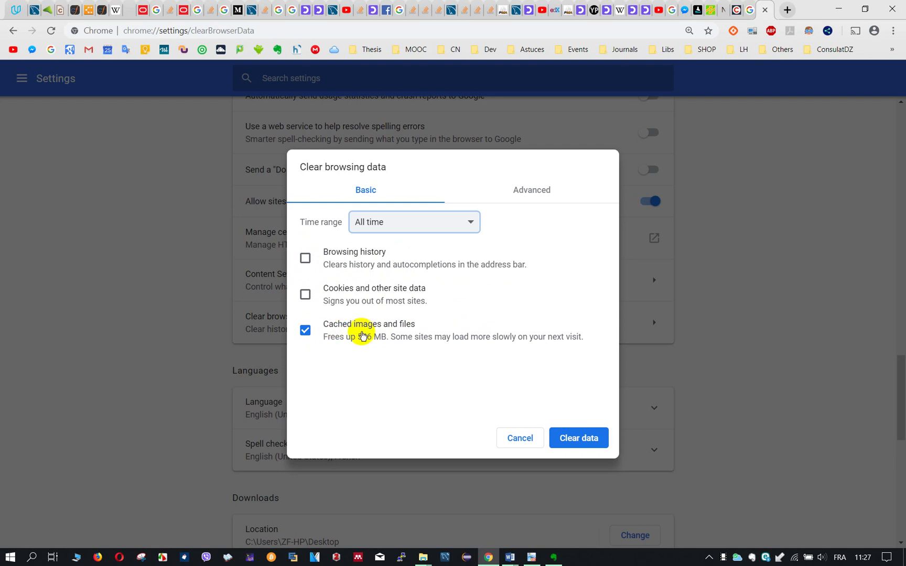
Clear the 546 MB of all-time cached images and files
{"action": "left_click", "coordinate": [583, 439]}
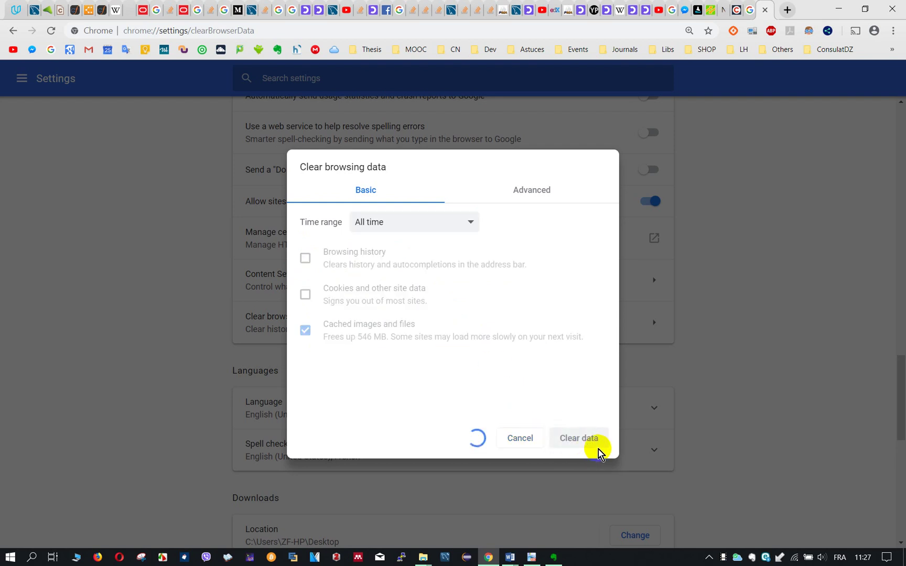